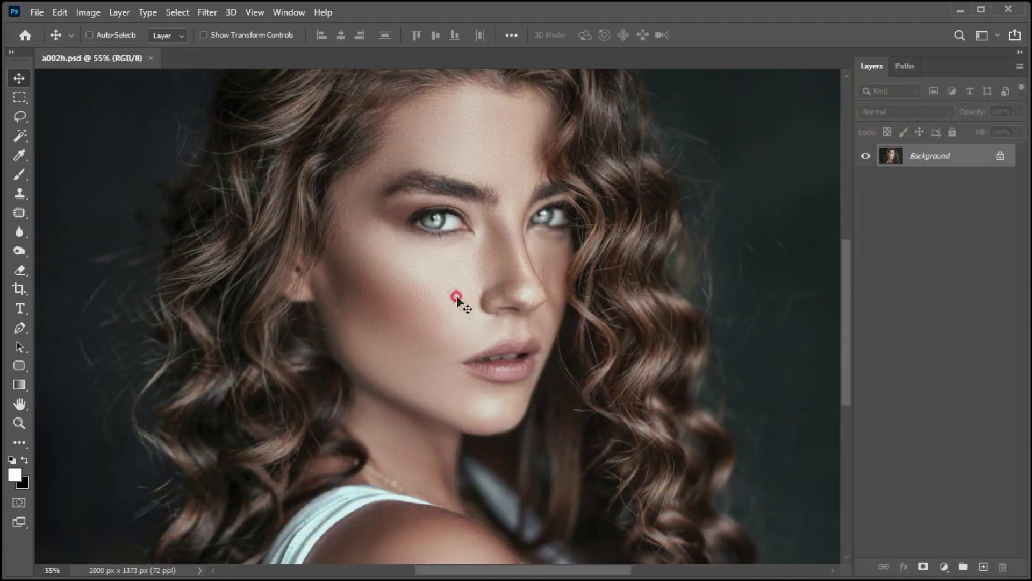
Step: Select the portrait's Skin Tones through Color Range with Fuzziness set to 91
click(170, 13)
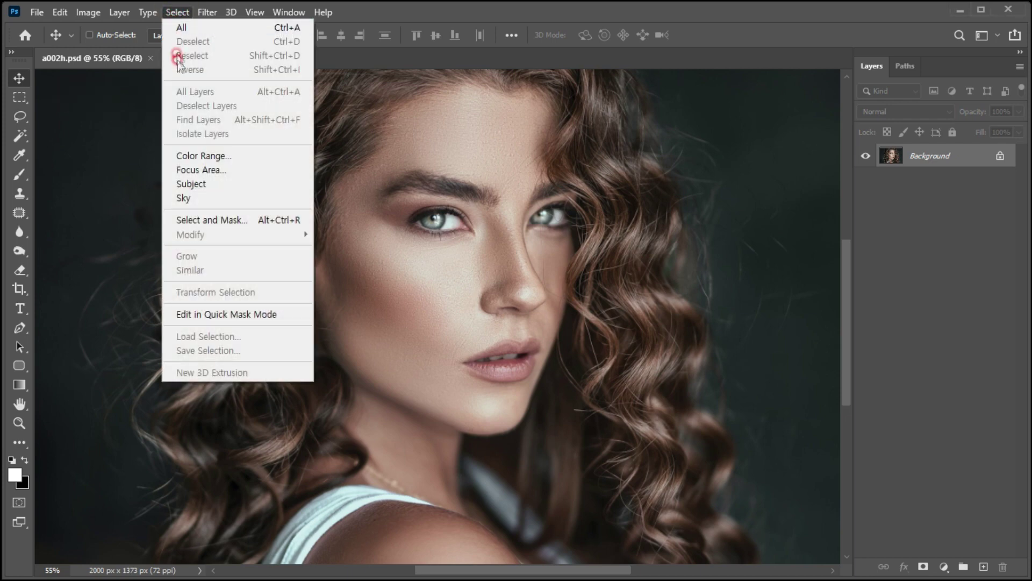
click(212, 156)
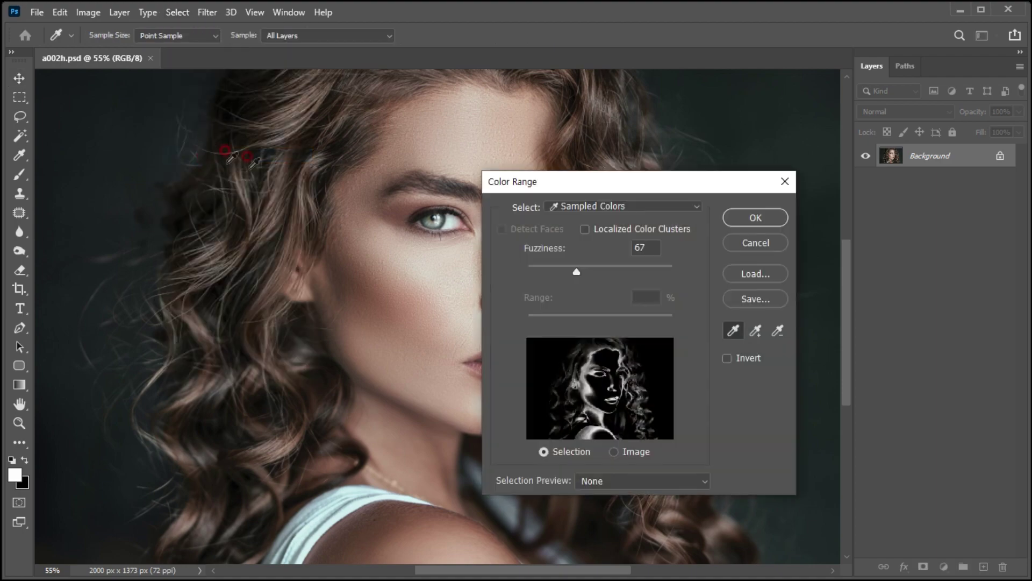
drag(530, 189, 534, 133)
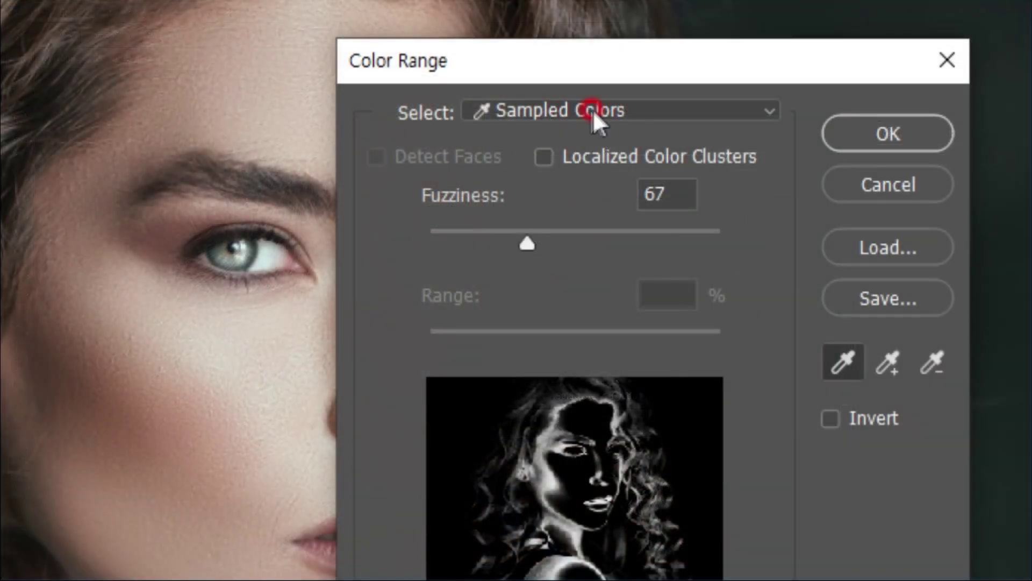
click(592, 110)
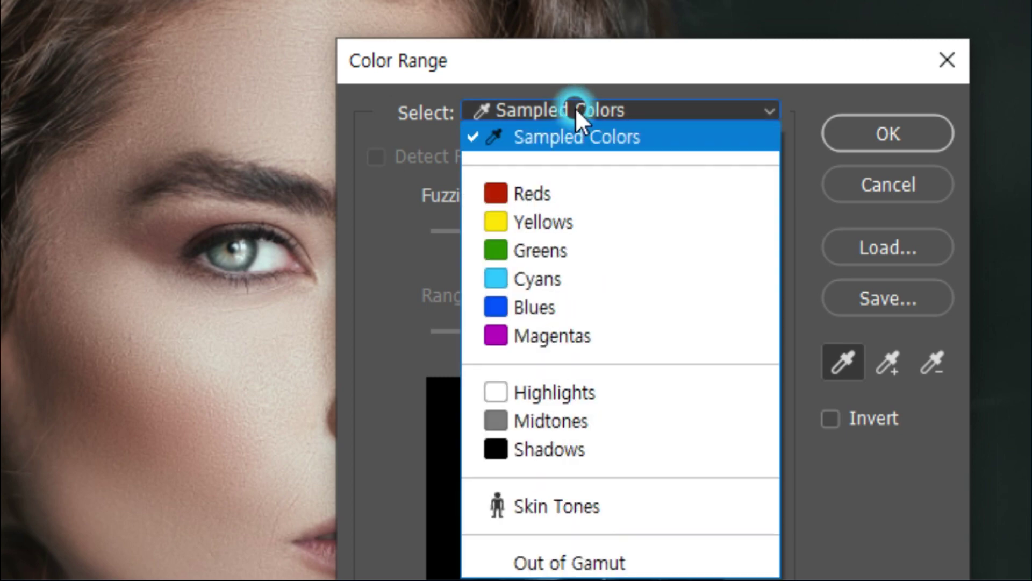
click(559, 505)
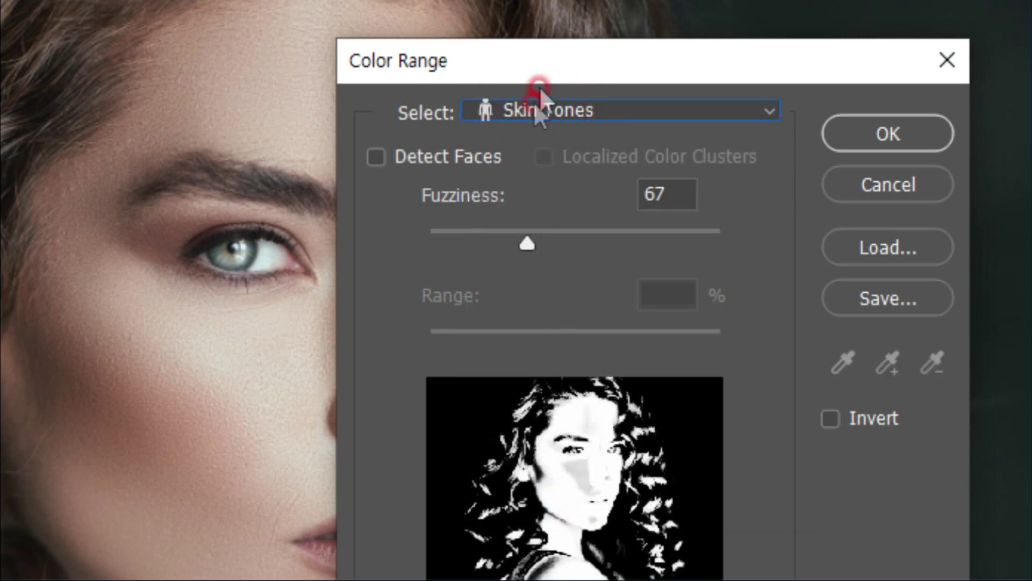
mouse_move(532, 245)
mouse_down()
mouse_move(515, 245)
mouse_move(578, 245)
mouse_move(566, 245)
mouse_up()
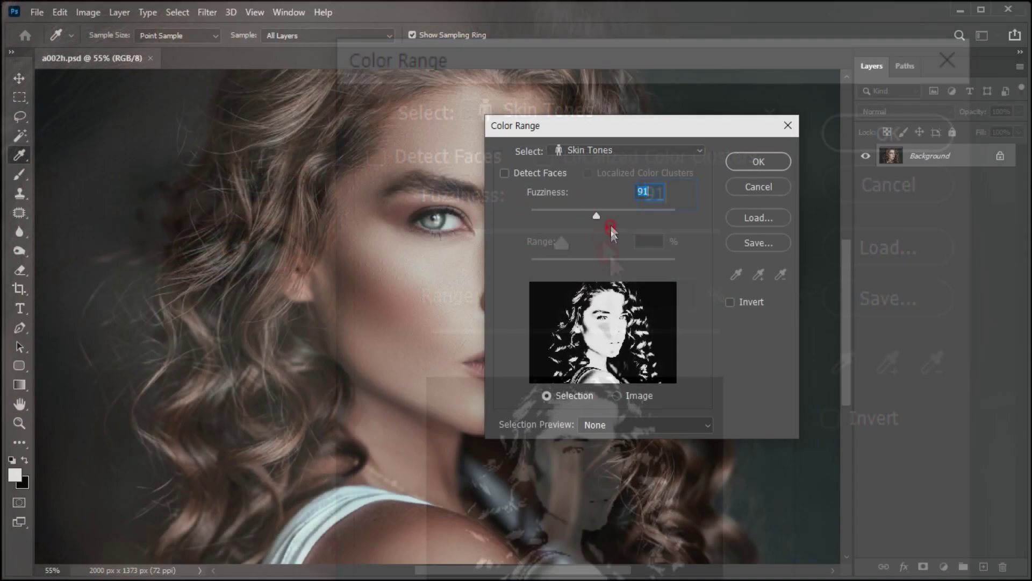
click(737, 168)
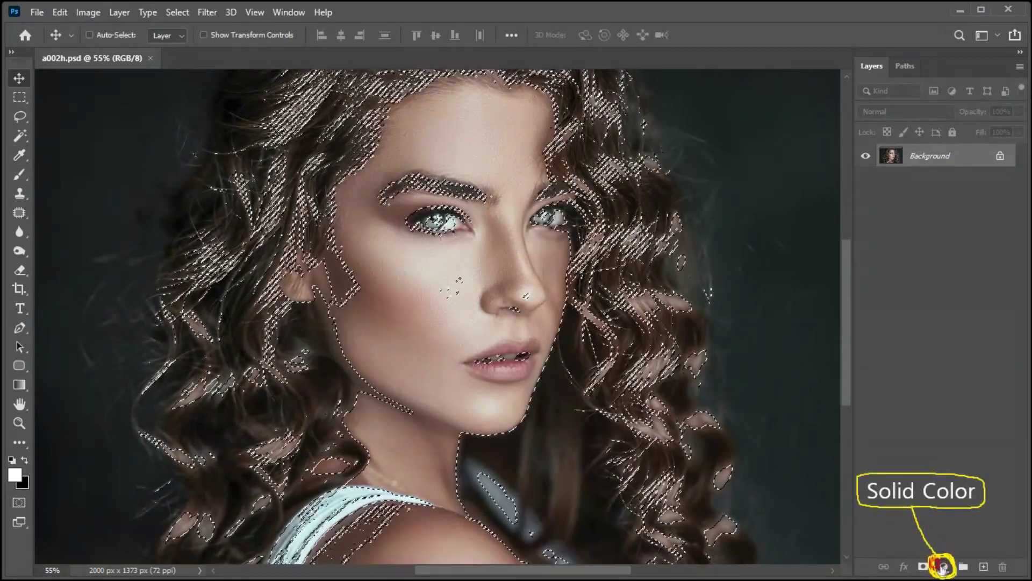
Step: Add a dark green (#417229) Solid Color fill layer masked to the skin selection
click(943, 566)
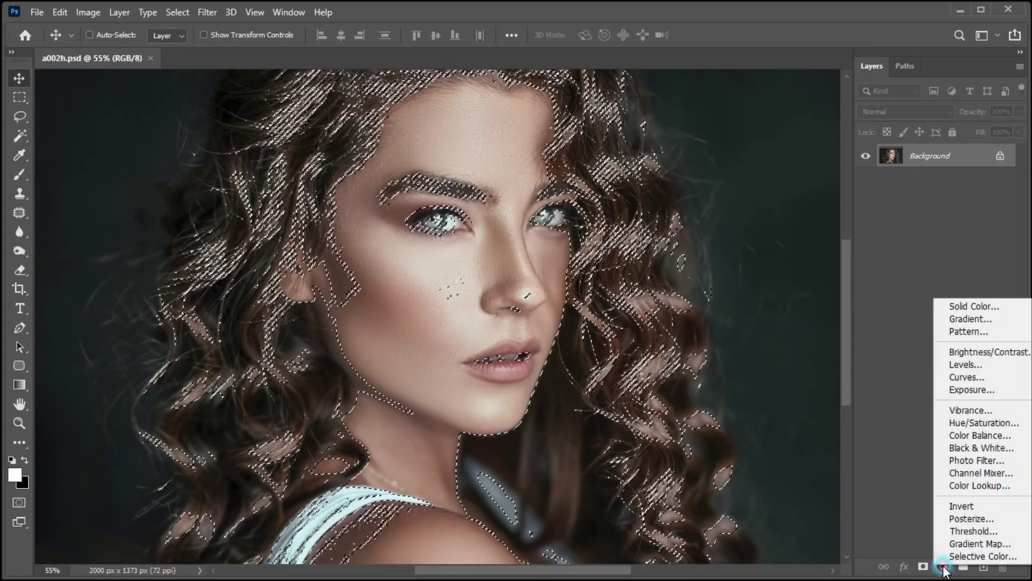
click(967, 306)
drag(885, 214, 745, 196)
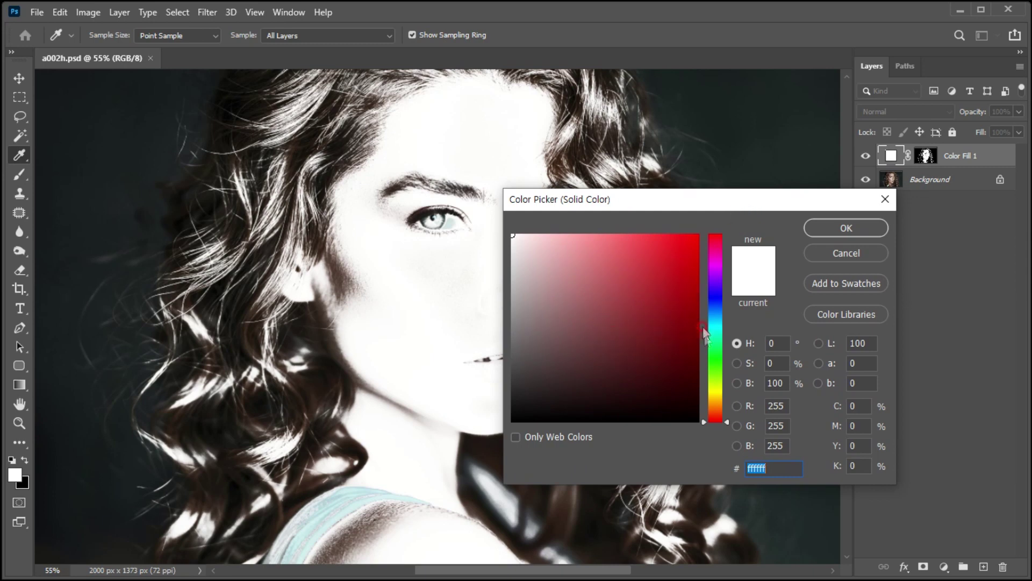
drag(705, 334, 715, 369)
drag(659, 311, 633, 337)
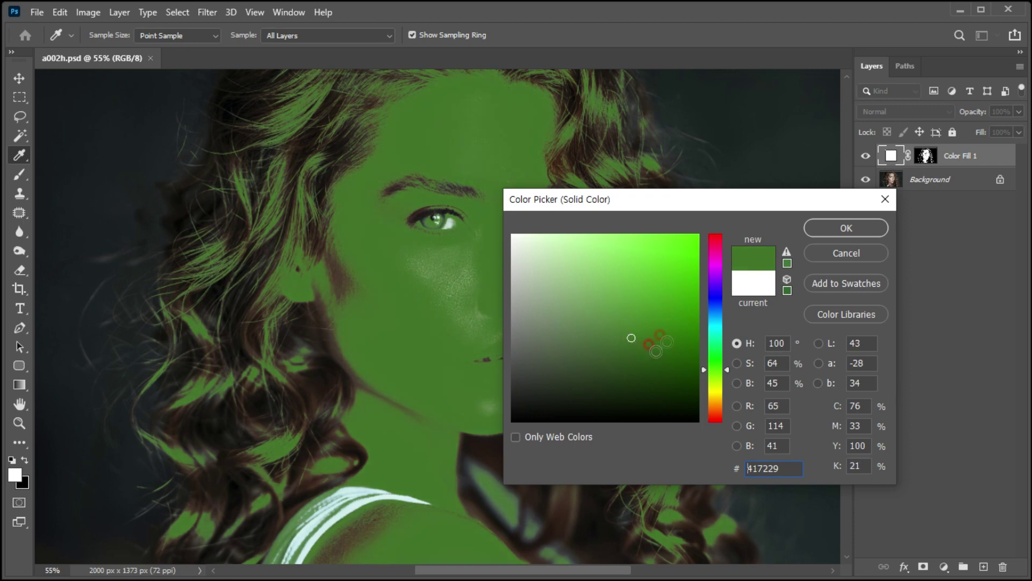
click(838, 228)
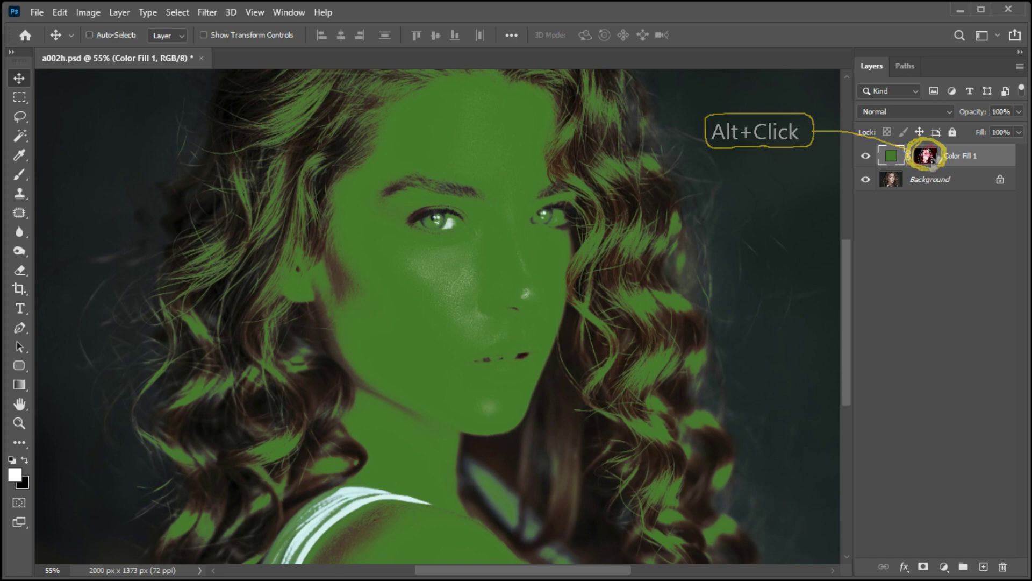
Step: Show the Color Fill 1 mask and brush the cheeks, chin and shoulder solid white
alt+click(924, 157)
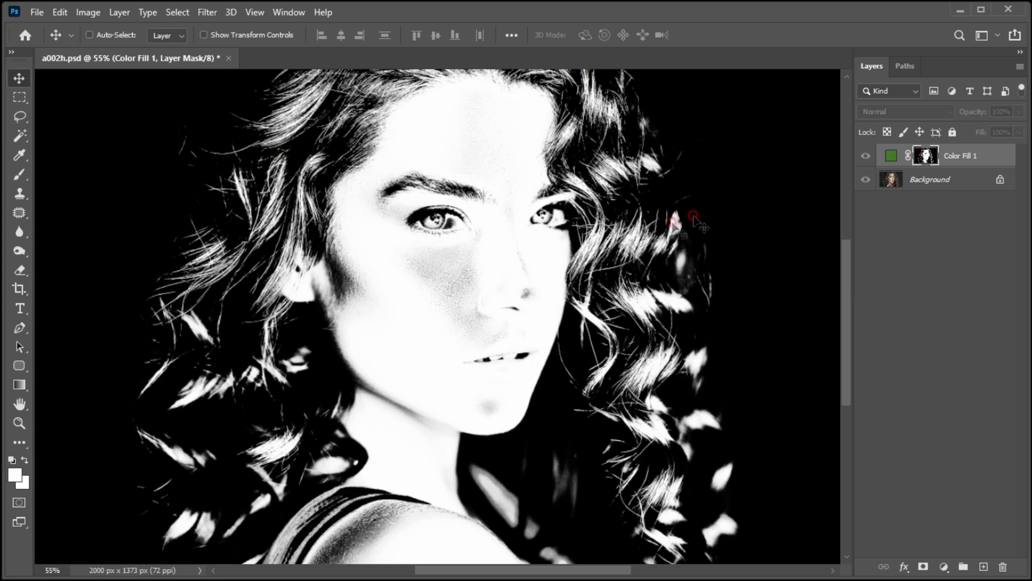
click(17, 179)
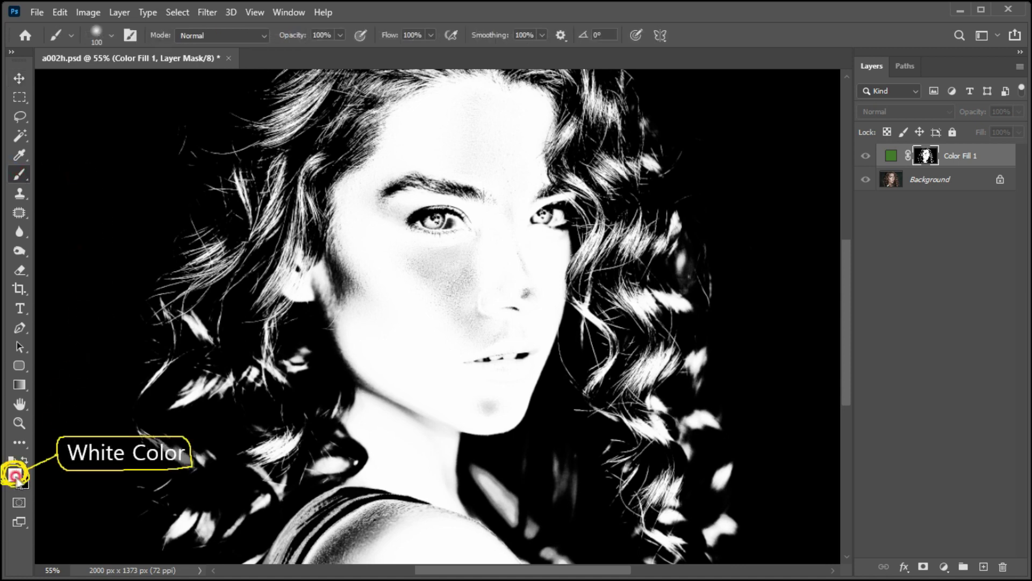
mouse_move(425, 246)
mouse_down()
mouse_move(445, 269)
mouse_move(385, 222)
mouse_up()
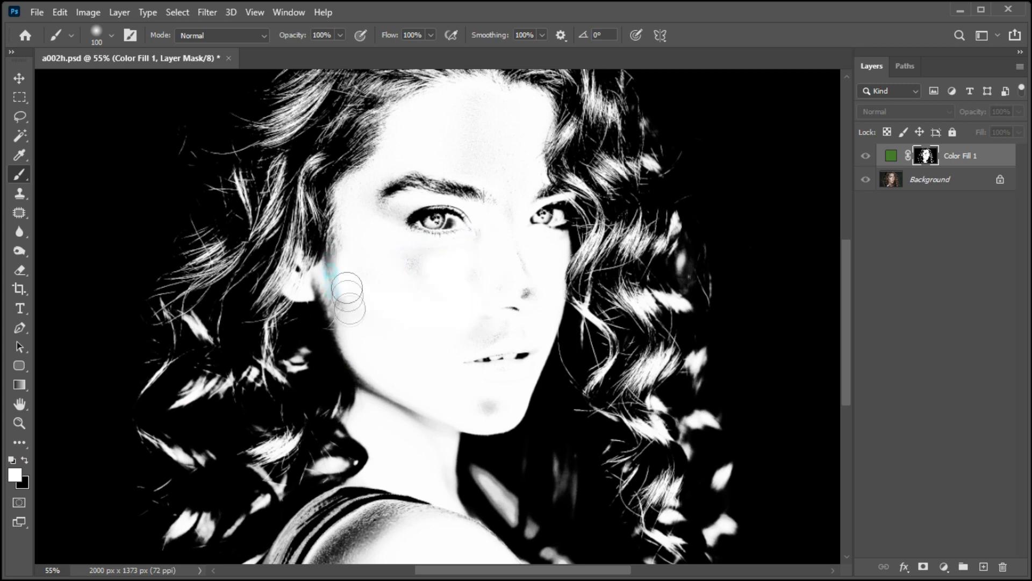
drag(502, 253, 483, 393)
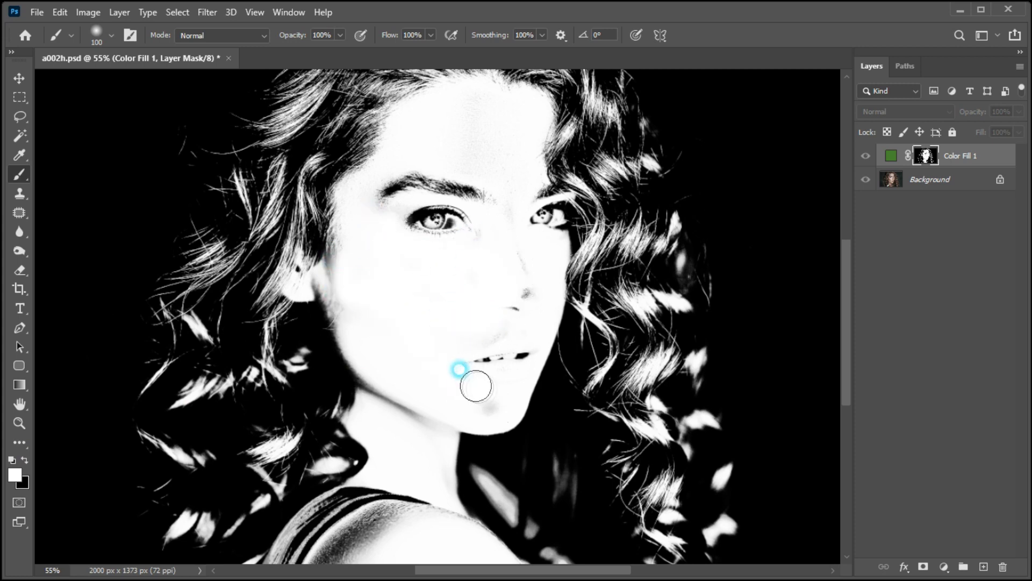
drag(339, 242, 329, 277)
mouse_move(392, 503)
mouse_down()
mouse_move(377, 516)
mouse_move(395, 524)
mouse_up()
mouse_move(440, 265)
mouse_down()
mouse_move(460, 286)
mouse_move(416, 285)
mouse_up()
key(x)
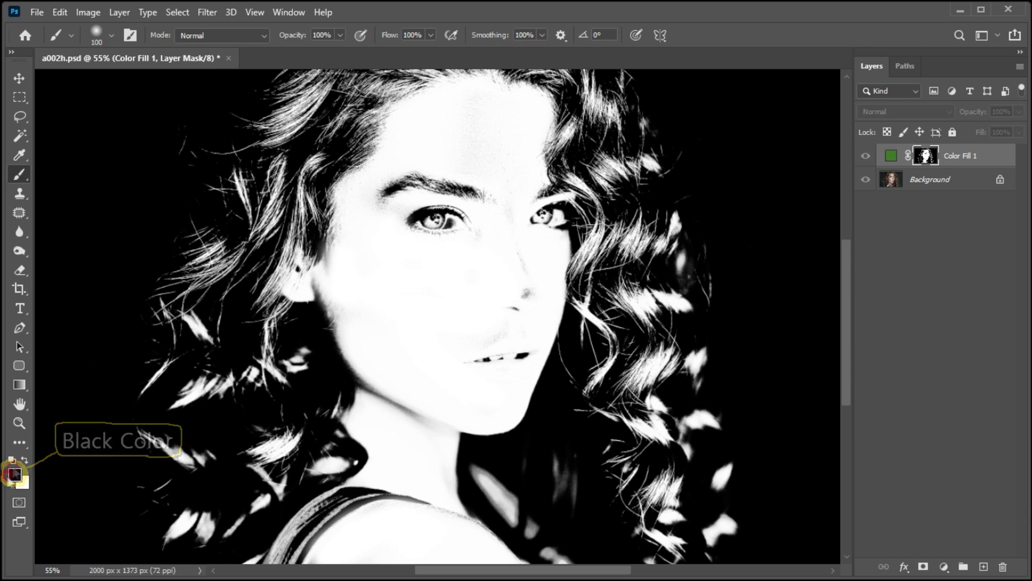
Step: Paint the left-side hair and both eyes black on the mask, using a 50 px brush
drag(173, 322, 185, 345)
key(bracketleft)
key(bracketleft)
key(bracketleft)
drag(426, 215, 464, 219)
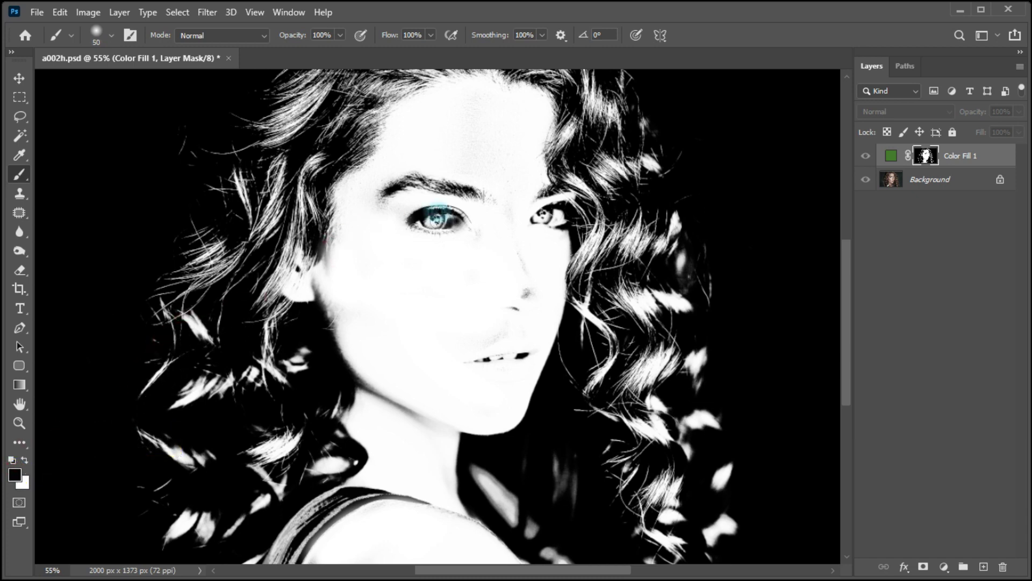
mouse_move(538, 209)
mouse_down()
mouse_move(532, 220)
mouse_move(535, 212)
mouse_up()
key(bracketright)
key(bracketright)
key(bracketright)
Step: Paint the remaining hair around the face black, resizing the brush between 60 and 175
mouse_move(341, 132)
mouse_down()
mouse_move(373, 74)
mouse_move(300, 81)
mouse_up()
key(bracketright)
key(bracketright)
key(bracketright)
drag(242, 120, 320, 105)
mouse_move(205, 151)
mouse_down()
mouse_move(205, 377)
mouse_move(228, 489)
mouse_move(162, 559)
mouse_up()
drag(139, 365, 173, 404)
key(bracketleft)
mouse_move(618, 161)
mouse_down()
mouse_move(595, 488)
mouse_move(604, 230)
mouse_move(637, 531)
mouse_move(627, 143)
mouse_move(680, 457)
mouse_move(721, 527)
mouse_up()
key(bracketleft)
key(bracketleft)
key(bracketleft)
mouse_move(570, 108)
mouse_down()
mouse_move(594, 184)
mouse_move(587, 377)
mouse_move(588, 172)
mouse_move(601, 154)
mouse_up()
key(bracketright)
key(bracketright)
key(bracketright)
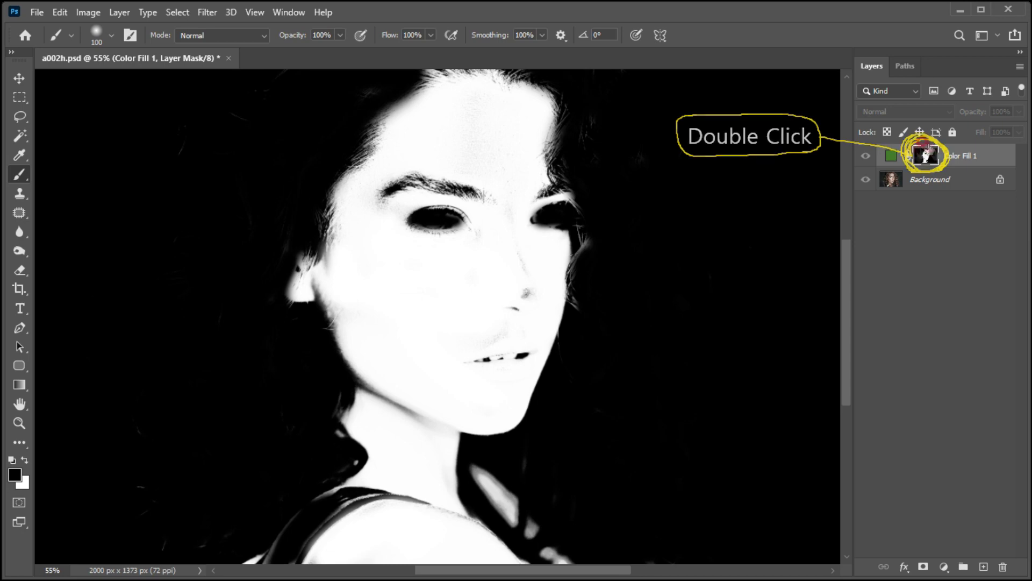
Step: Give the Color Fill 1 mask an 11.9 px feather in its Properties panel
double_click(925, 156)
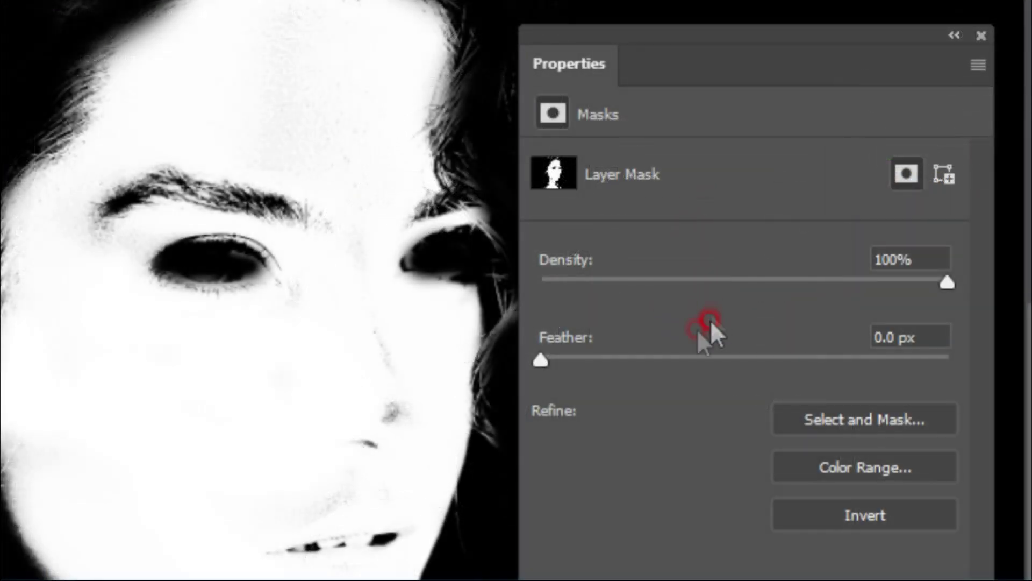
drag(595, 362, 705, 364)
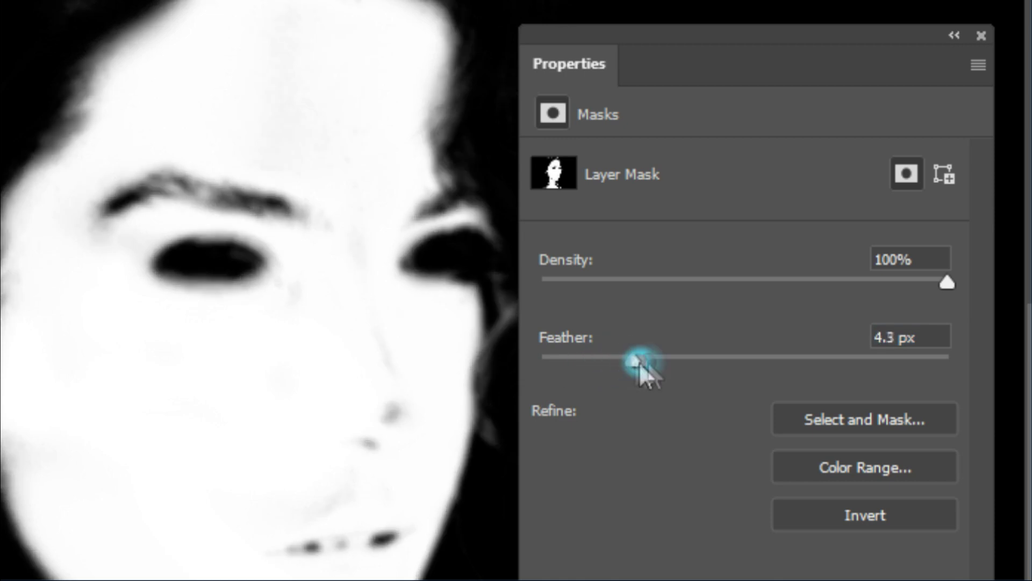
drag(705, 363, 707, 363)
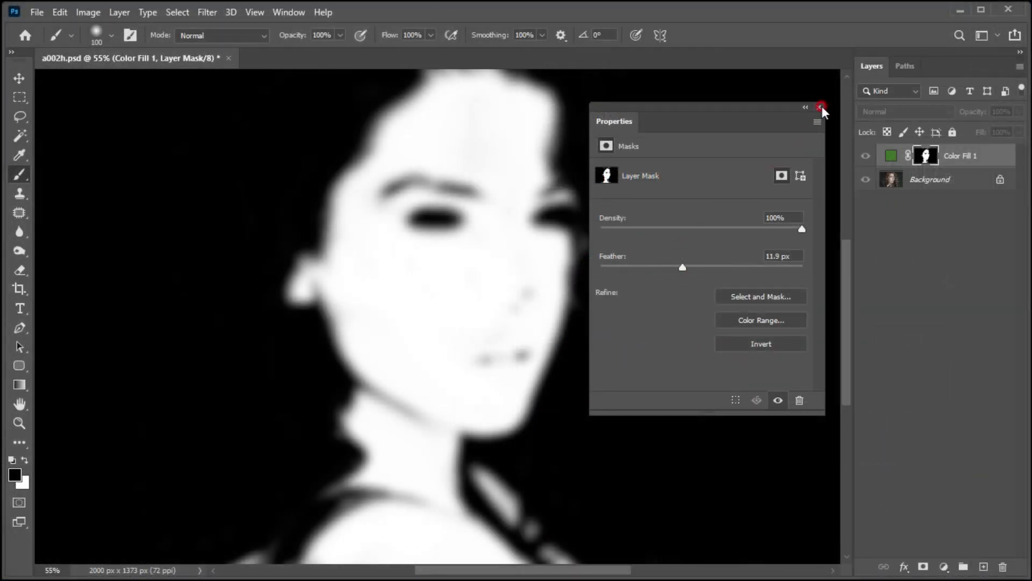
click(820, 107)
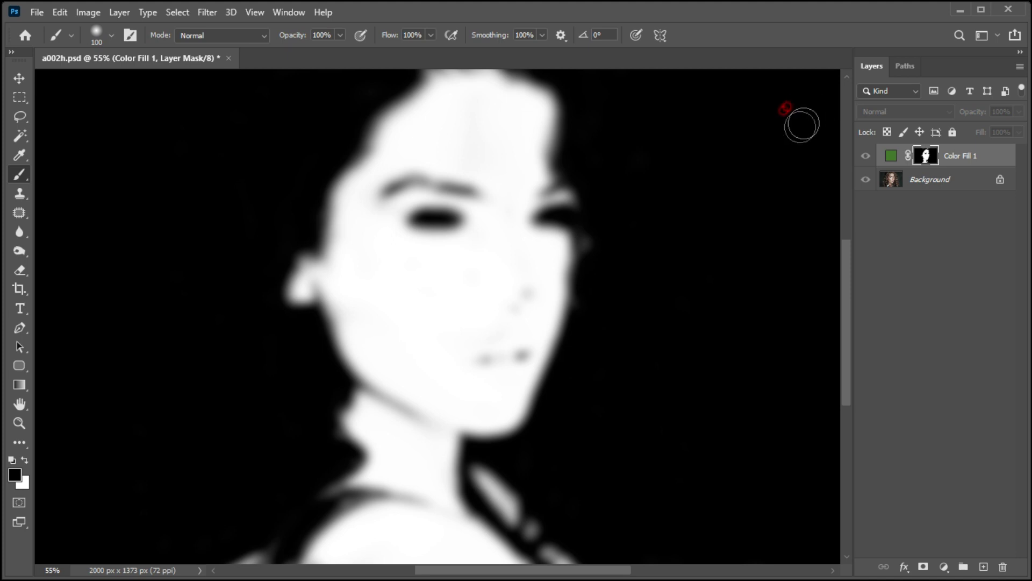
Step: Return to the colour image and set Color Fill 1 to Color Burn at 20% fill
click(890, 155)
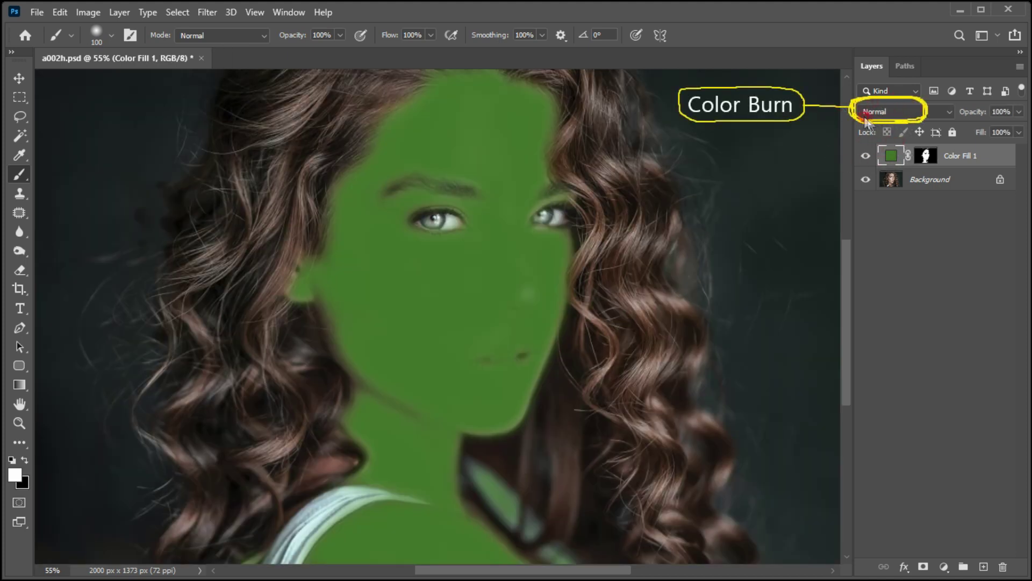
click(895, 111)
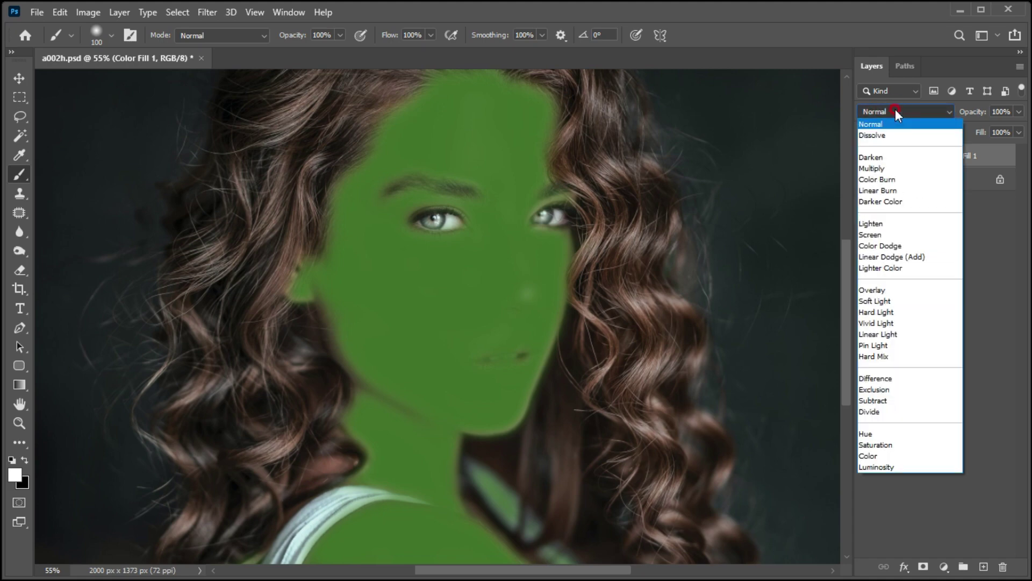
click(898, 180)
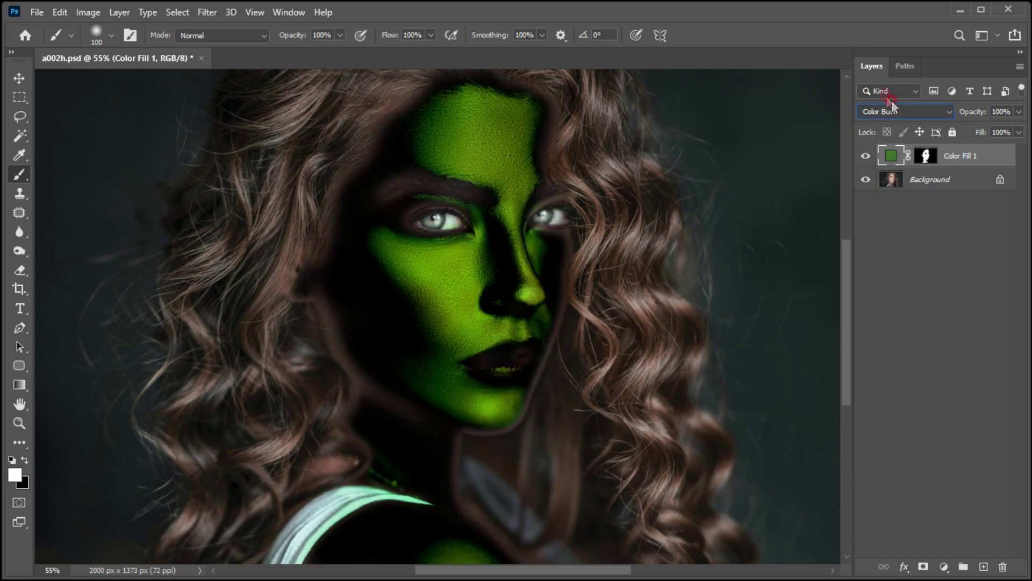
click(1019, 132)
drag(1021, 147, 961, 147)
click(741, 167)
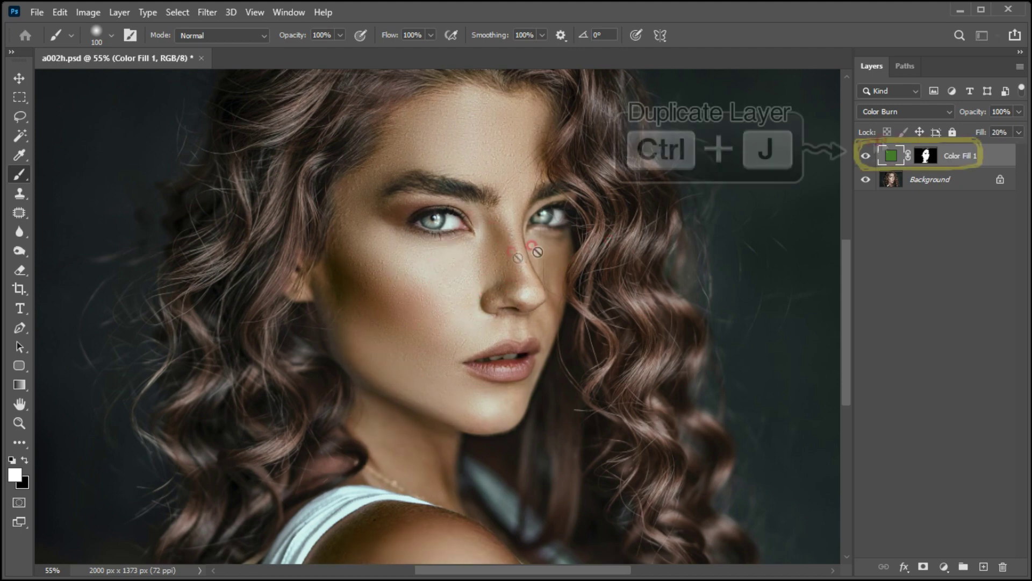
Step: Duplicate Color Fill 1 and recolour the copy light green (b4f196)
click(929, 156)
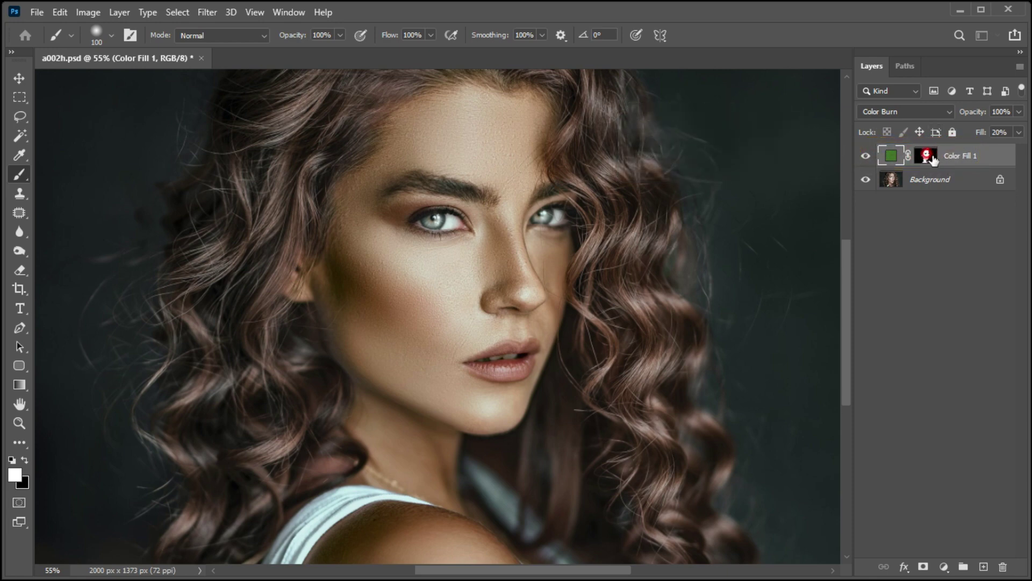
key(ctrl+j)
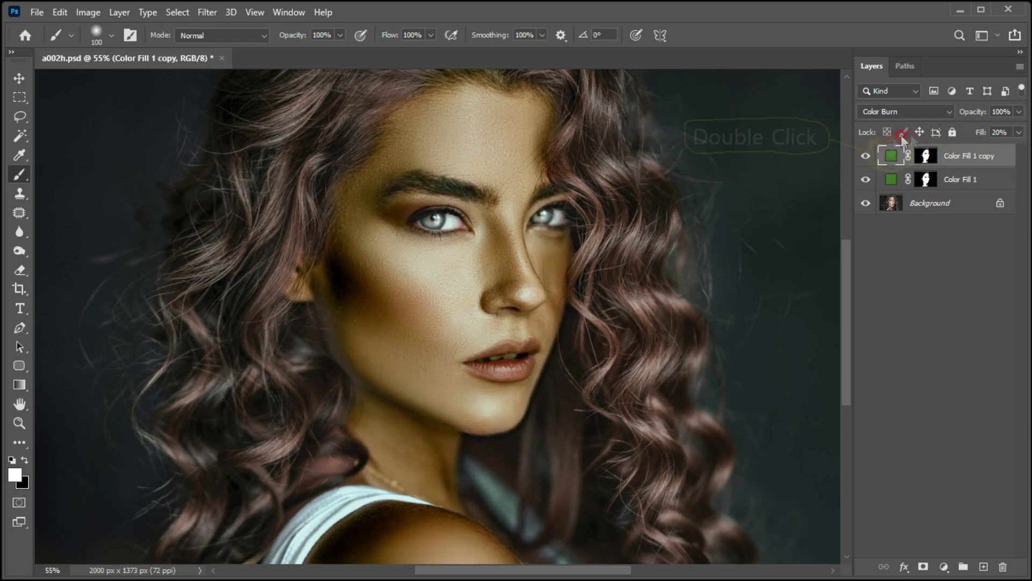
double_click(885, 157)
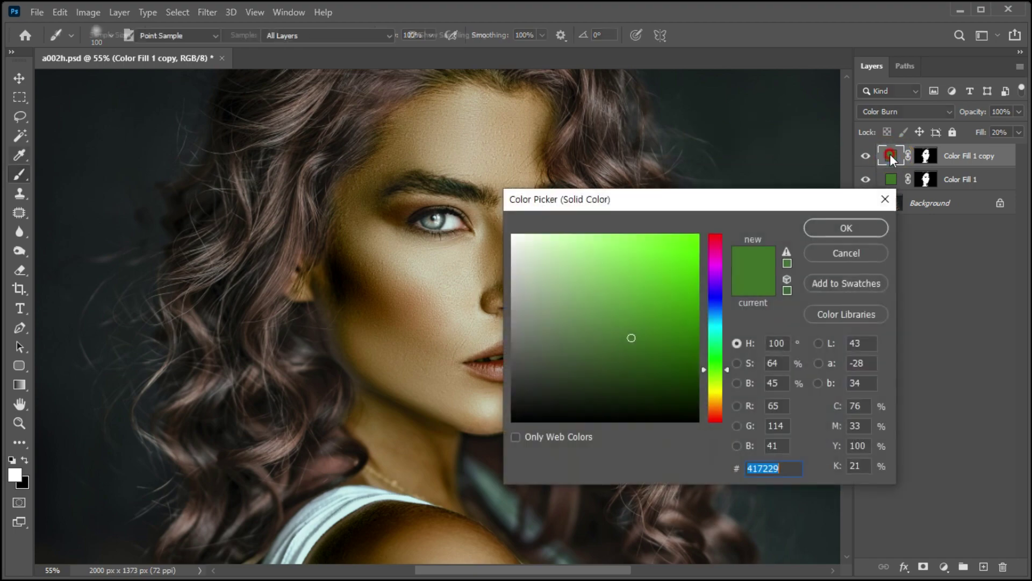
drag(779, 201, 837, 142)
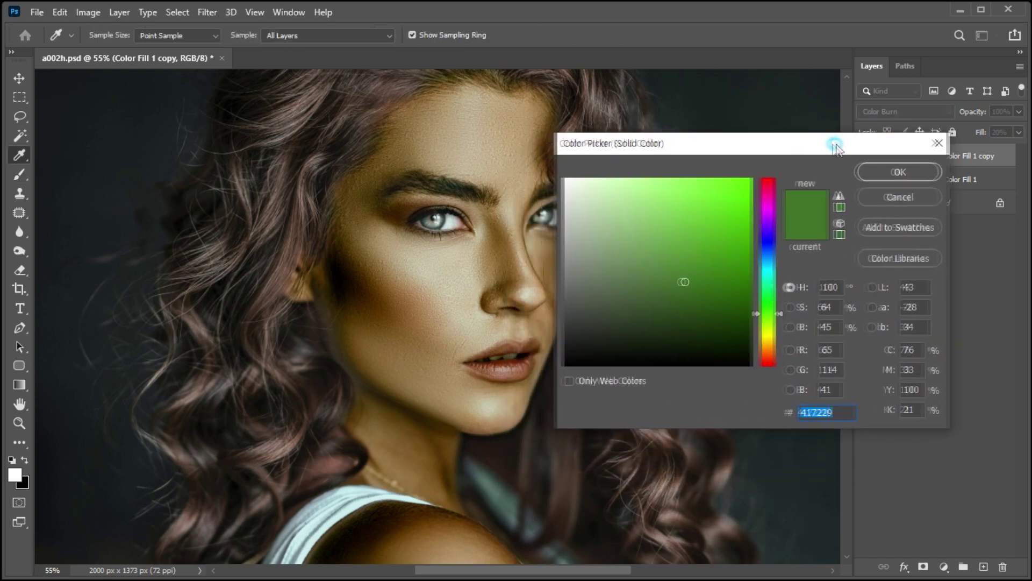
click(639, 188)
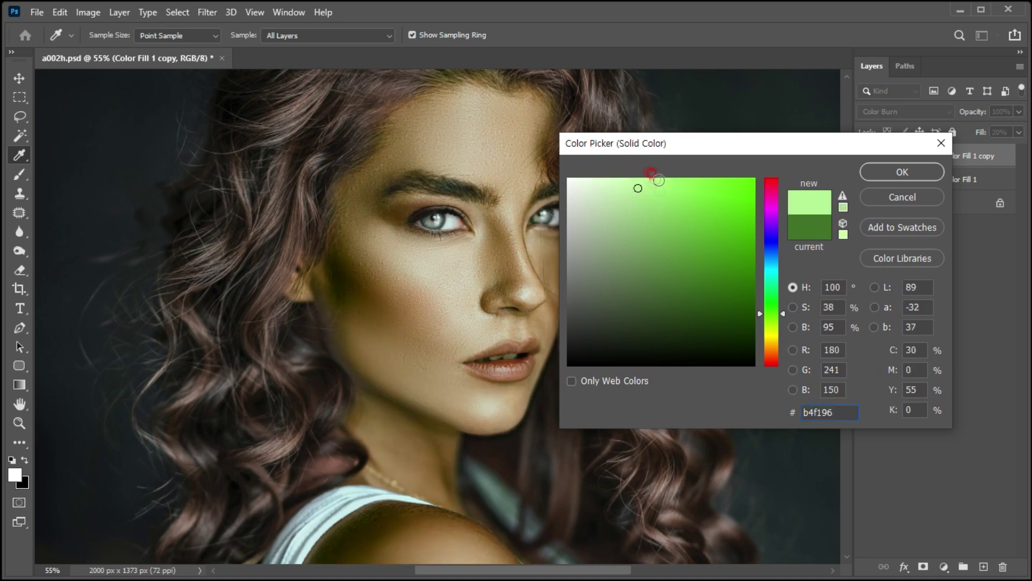
click(902, 172)
key(b)
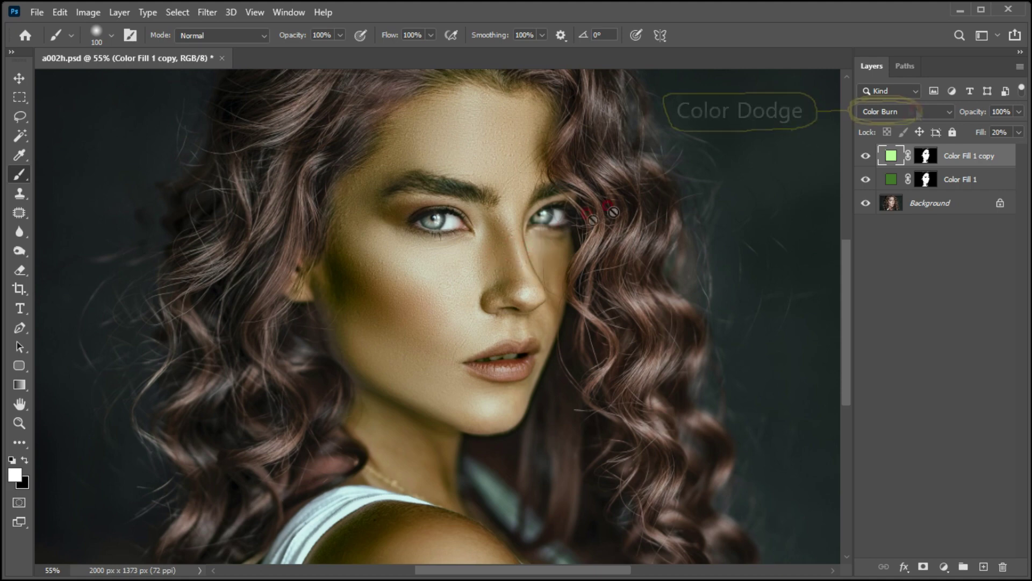
Step: Set Color Fill 1 copy to Color Dodge and select both fill layers together
click(907, 112)
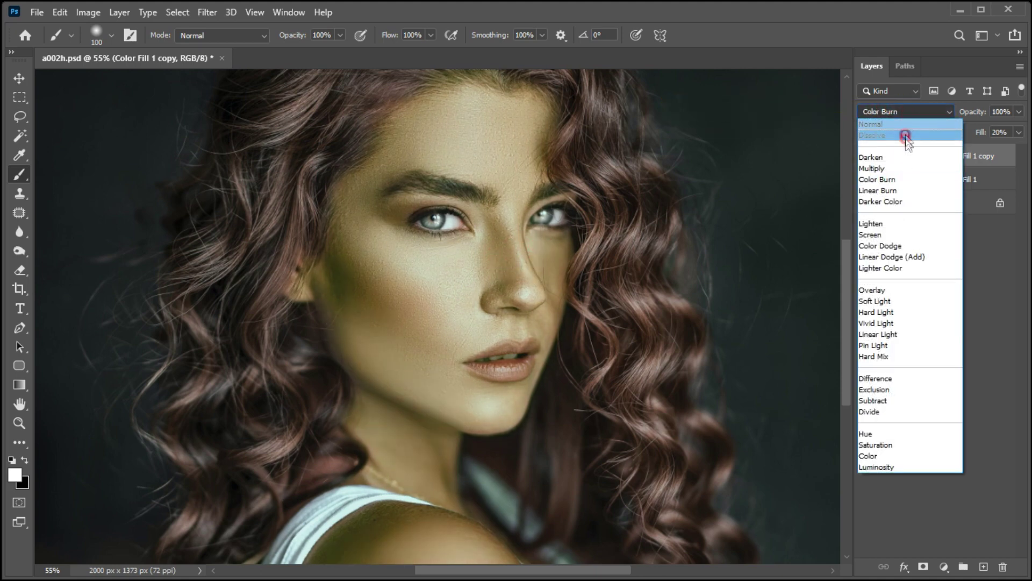
click(897, 247)
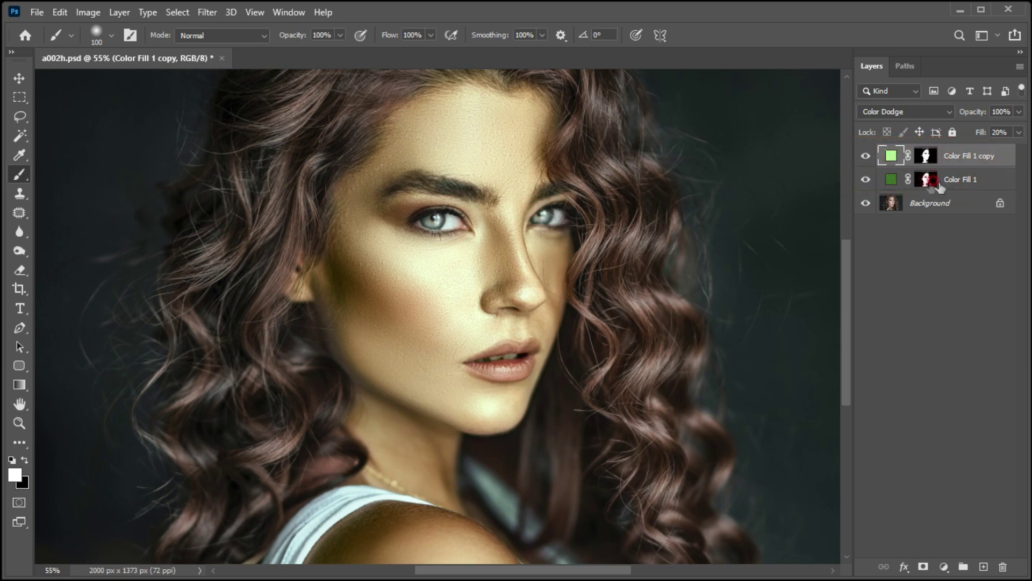
shift+click(956, 182)
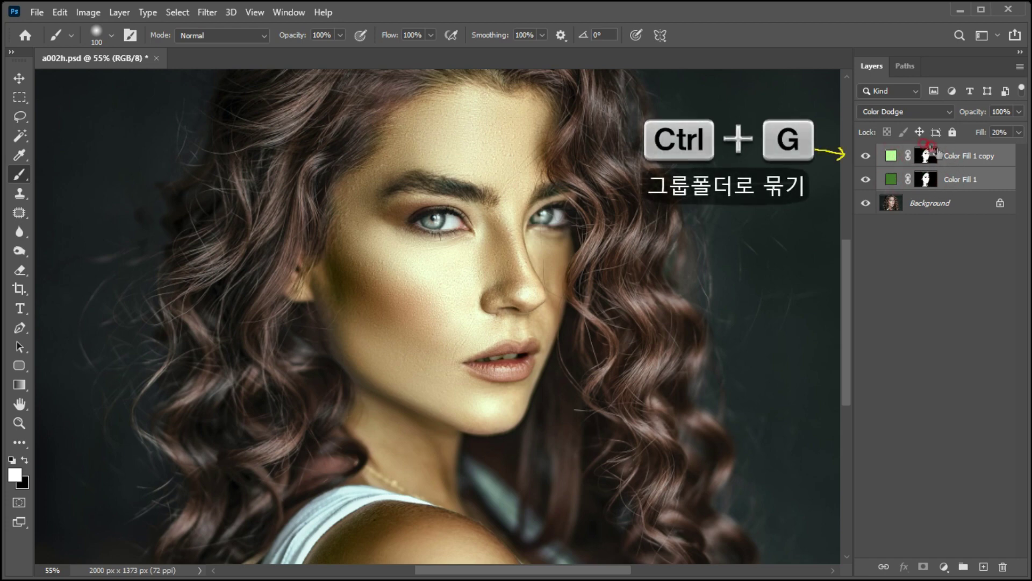
Step: Group the two fill layers into Group 1 with opacity at 79%
key(ctrl+g)
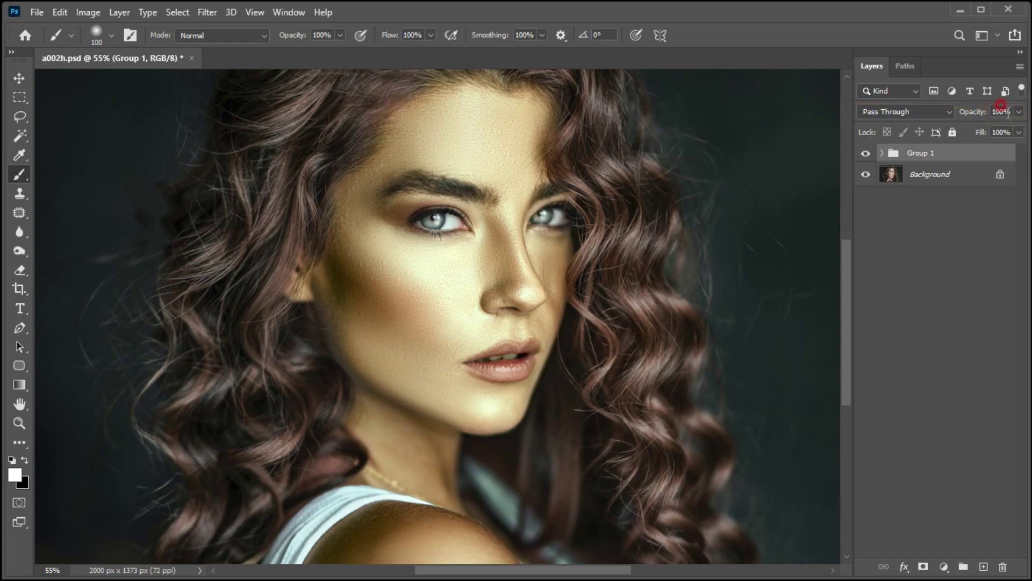
click(1019, 112)
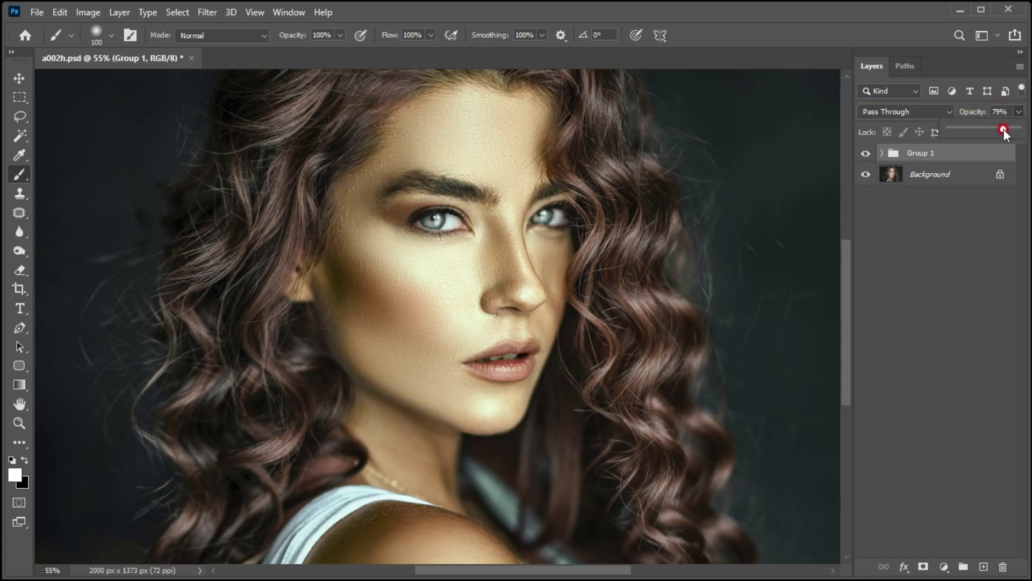
click(787, 157)
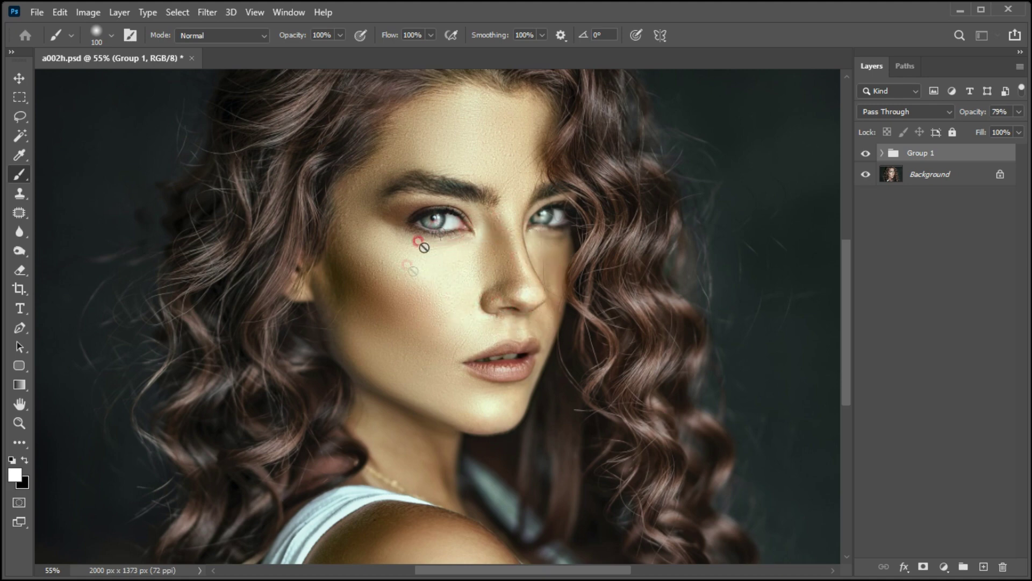
click(863, 154)
click(864, 155)
click(864, 154)
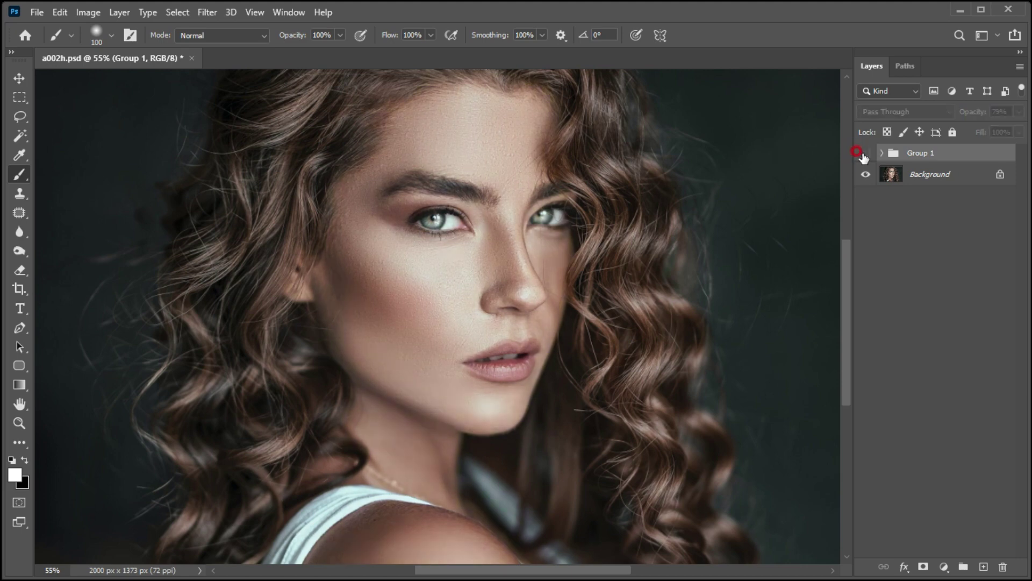
click(864, 154)
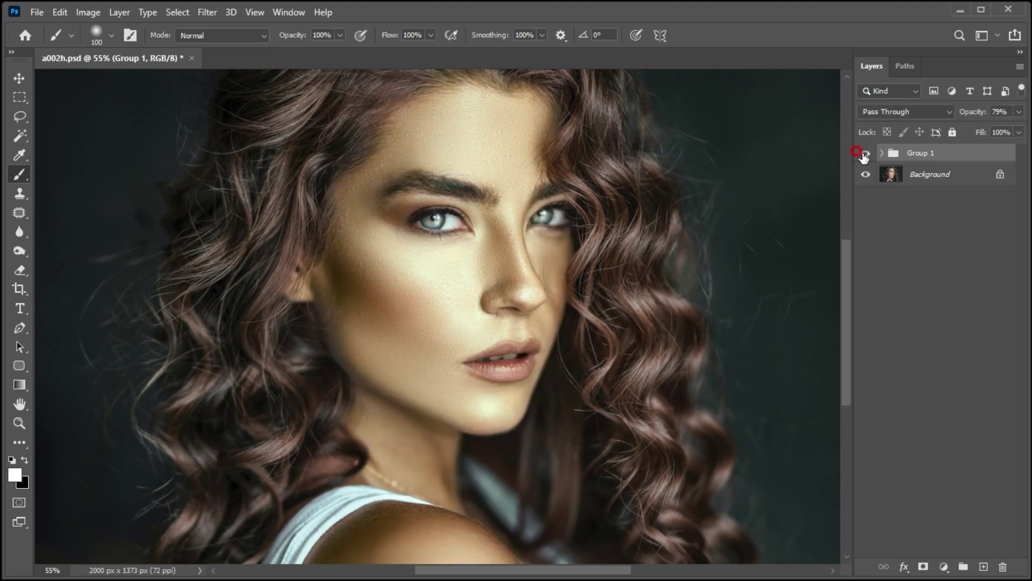
click(864, 155)
click(864, 154)
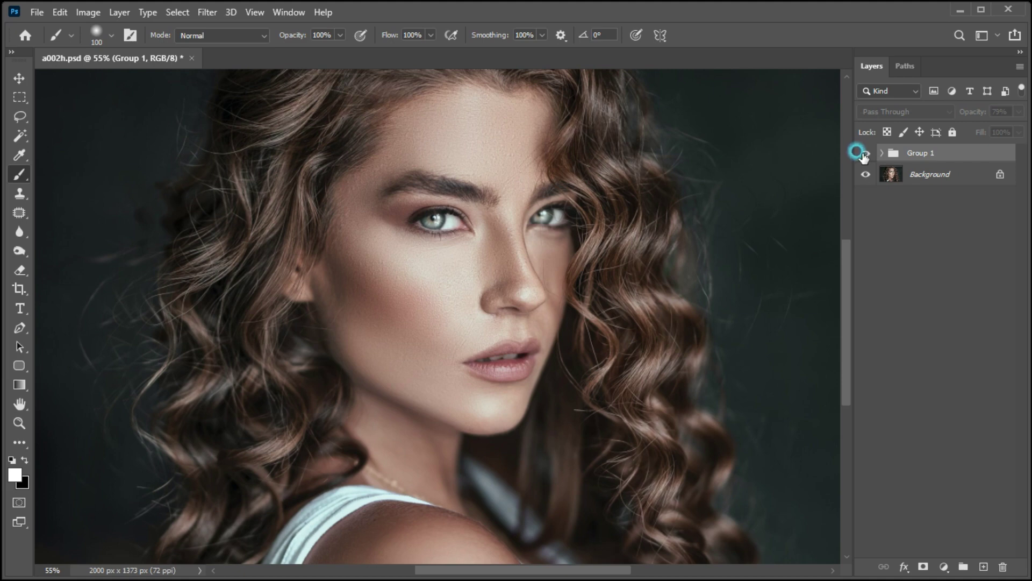
click(863, 154)
click(864, 154)
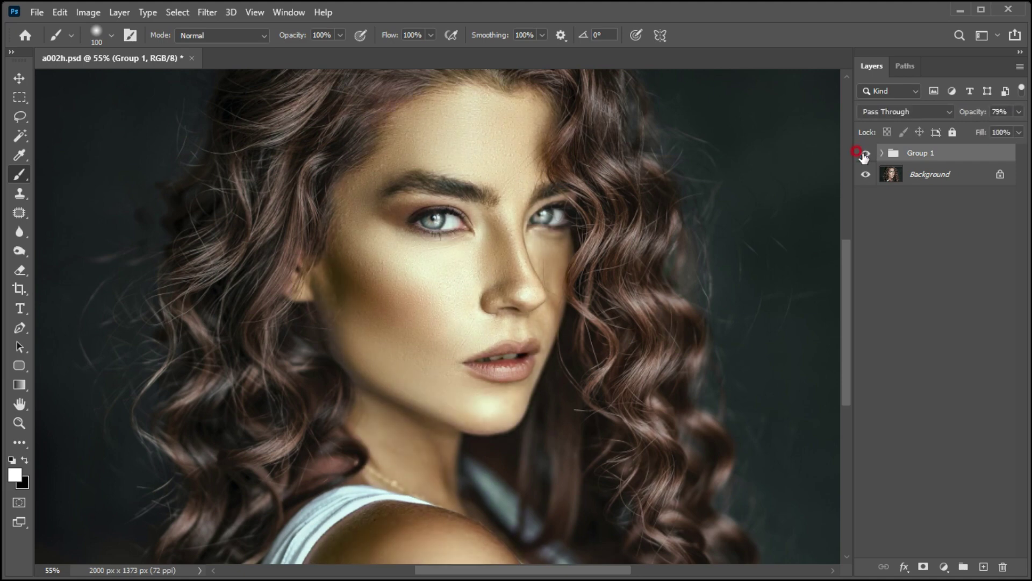
click(864, 154)
click(864, 155)
click(864, 154)
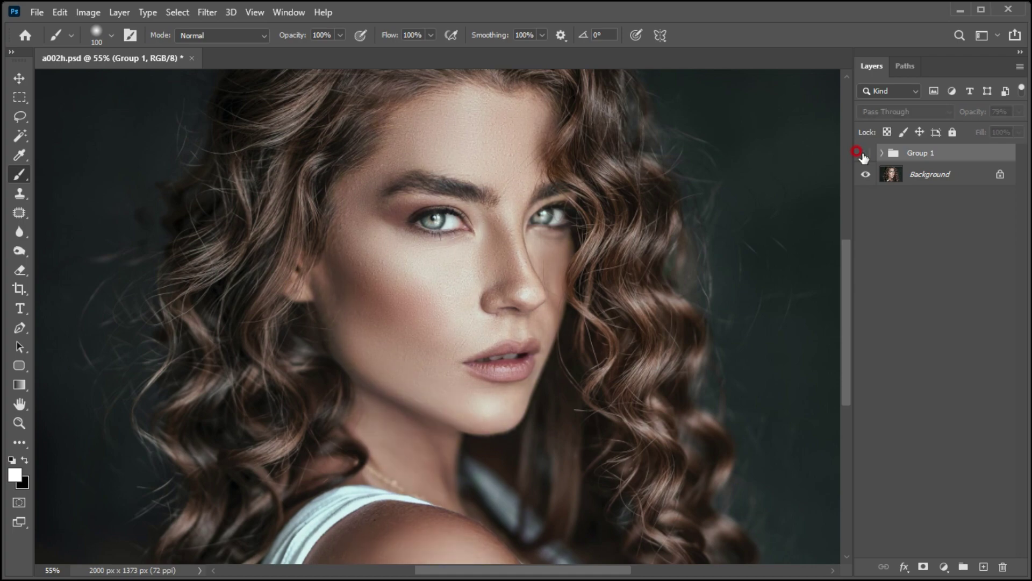
click(863, 154)
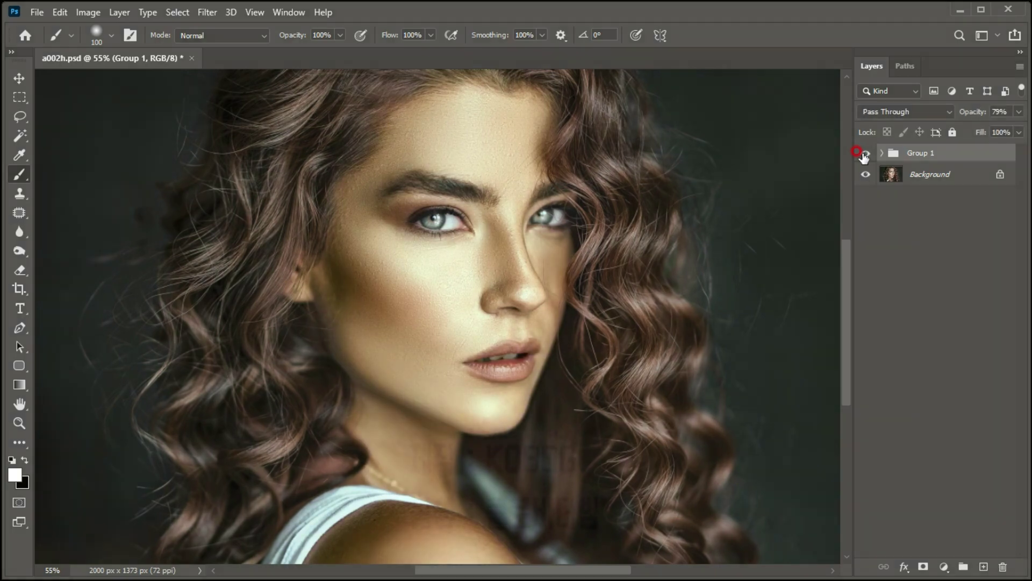